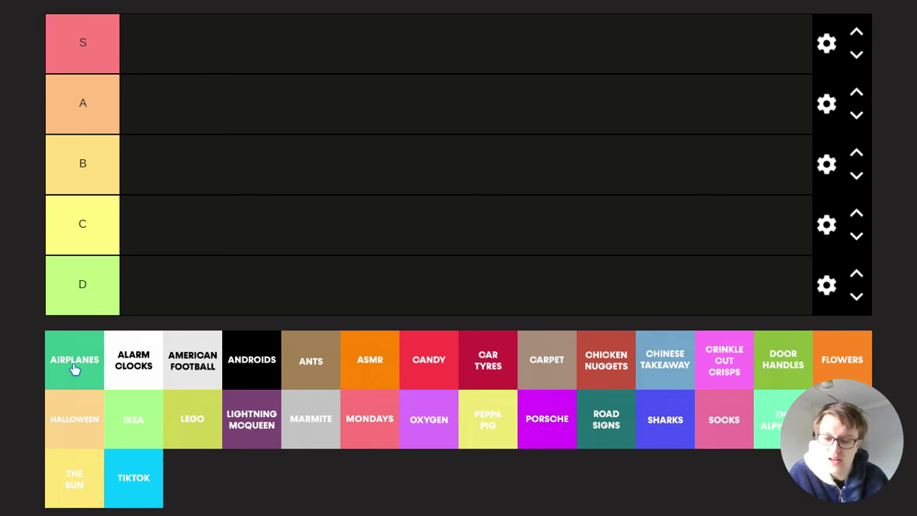
# - Place the Airplanes tile in row C and the Alarm Clocks tile in row D
pyautogui.moveTo(75, 366); pyautogui.dragTo(158, 244)
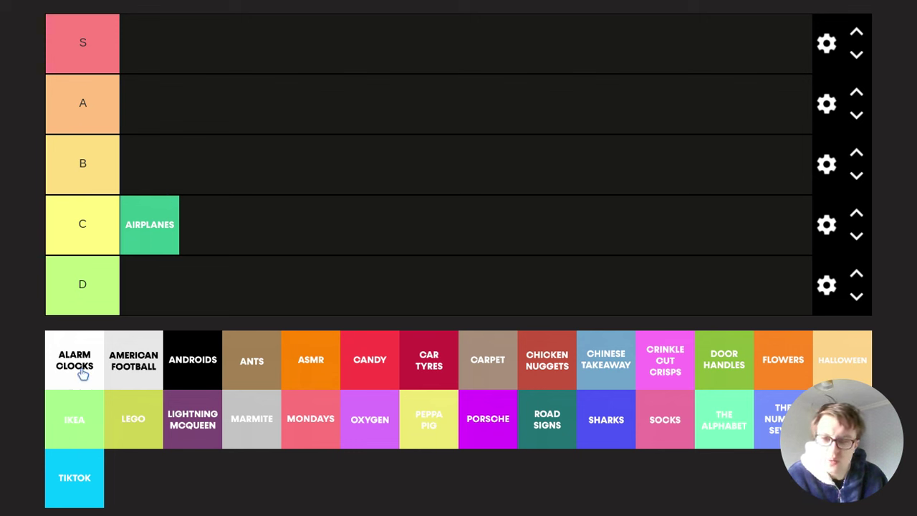
pyautogui.moveTo(82, 374); pyautogui.dragTo(169, 296)
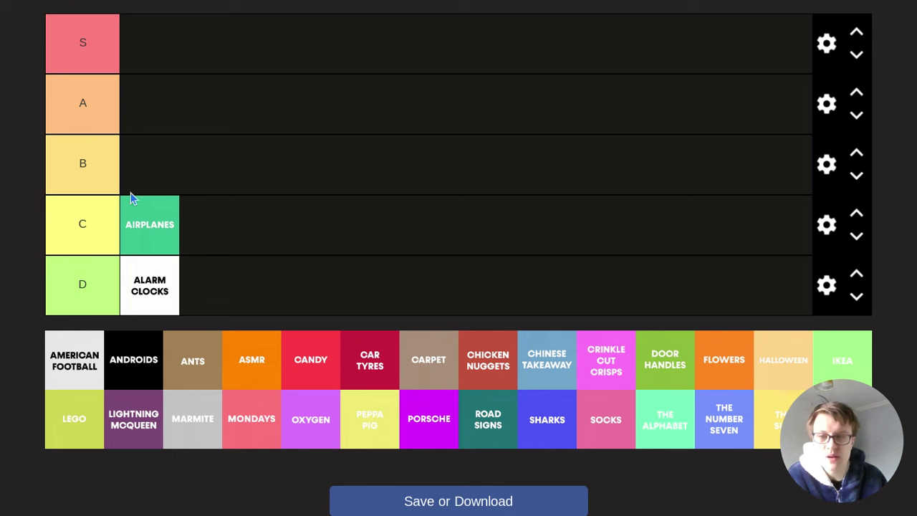
# - Drop American Football beside Alarm Clocks in row D and Androids into row B
pyautogui.moveTo(75, 369); pyautogui.dragTo(235, 301)
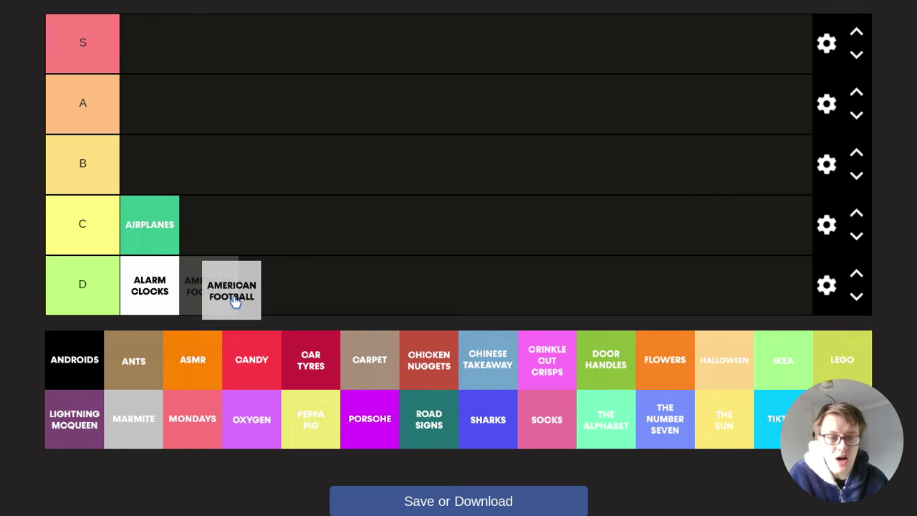
pyautogui.moveTo(235, 301); pyautogui.dragTo(225, 293)
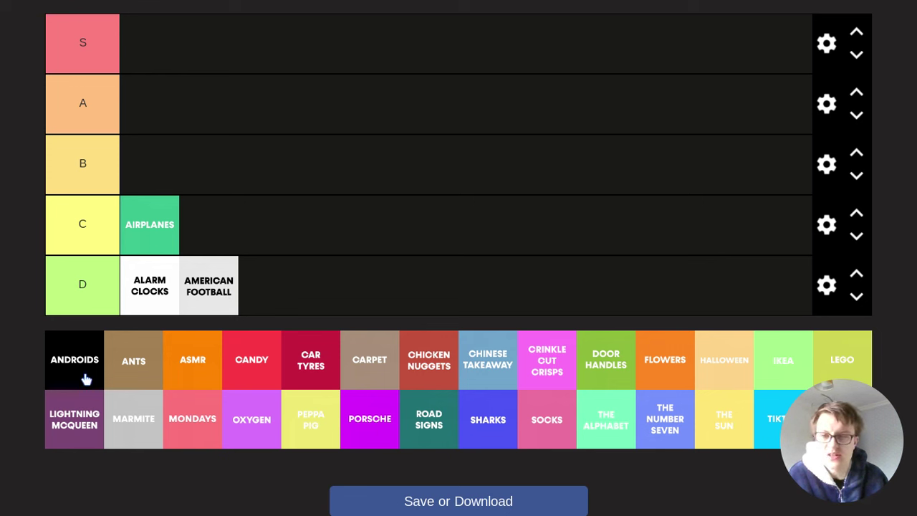
pyautogui.moveTo(85, 372); pyautogui.dragTo(153, 173)
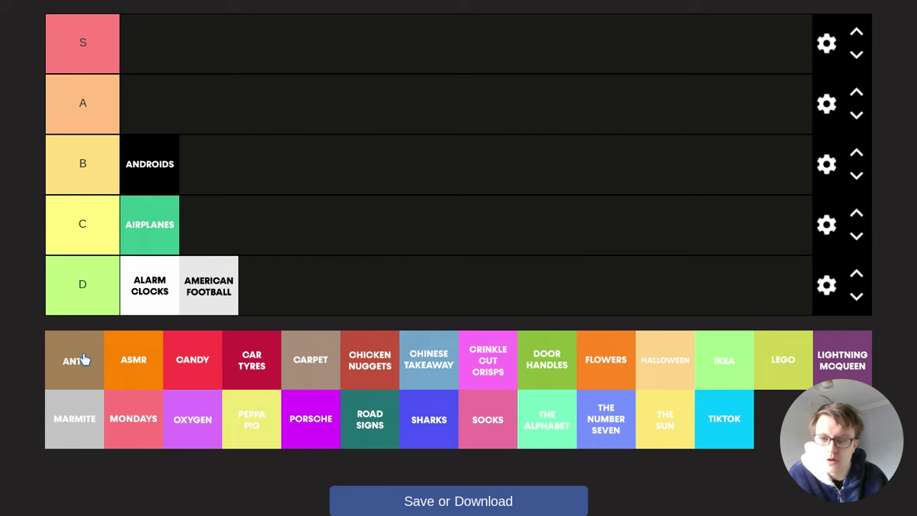
# - Move Ants to the end of row D and ASMR into the empty S row
pyautogui.moveTo(81, 352); pyautogui.dragTo(287, 281)
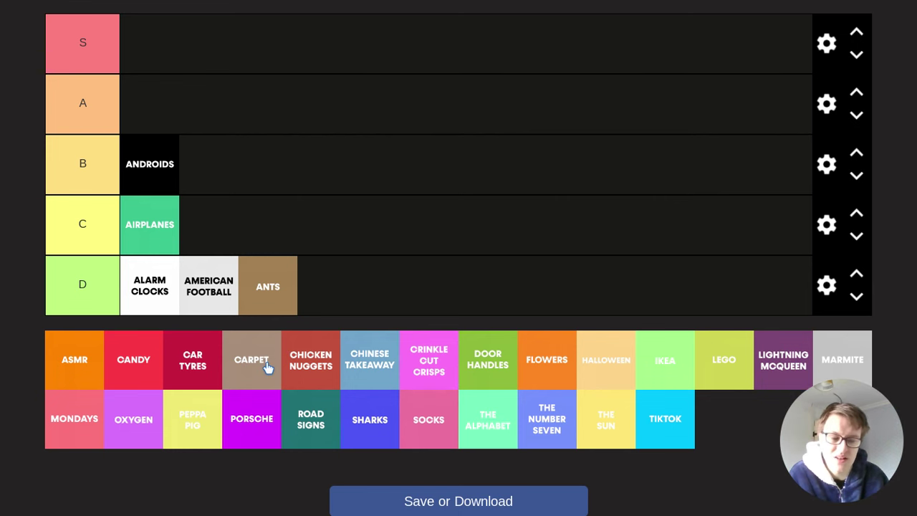
pyautogui.moveTo(80, 361); pyautogui.dragTo(176, 39)
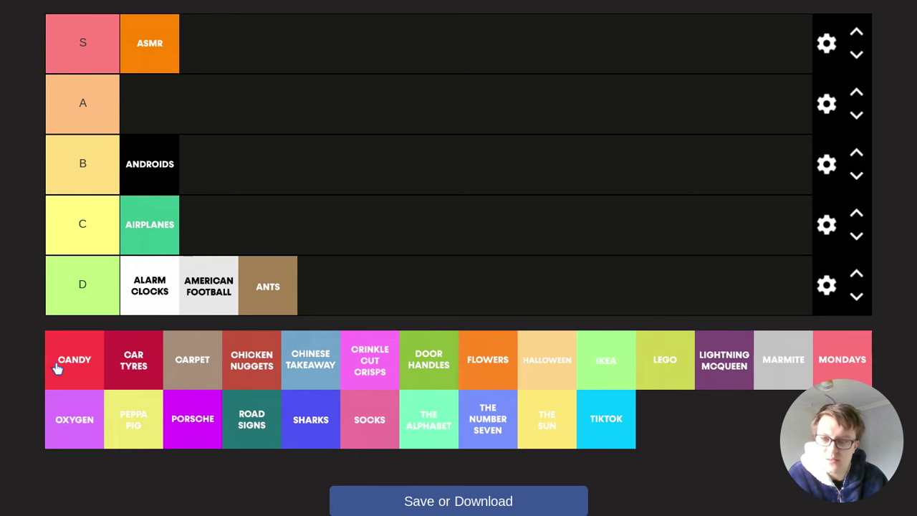
# - Place Candy in row A, then Car Tyres in row S right after ASMR
pyautogui.moveTo(58, 368); pyautogui.dragTo(147, 119)
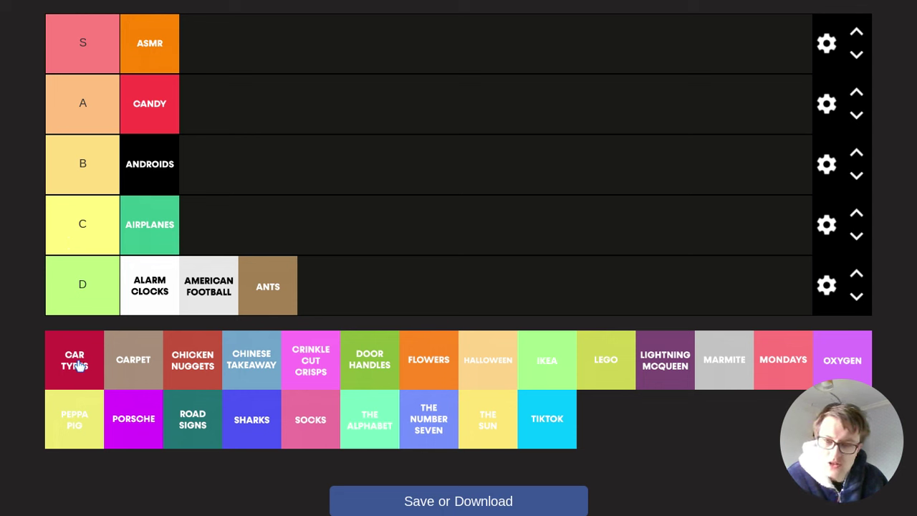
pyautogui.moveTo(77, 366); pyautogui.dragTo(78, 368)
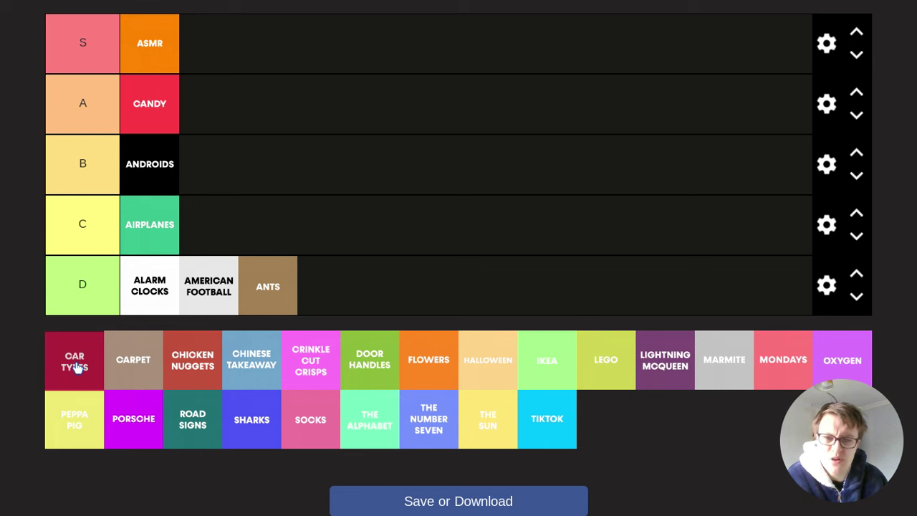
pyautogui.moveTo(77, 367); pyautogui.dragTo(220, 57)
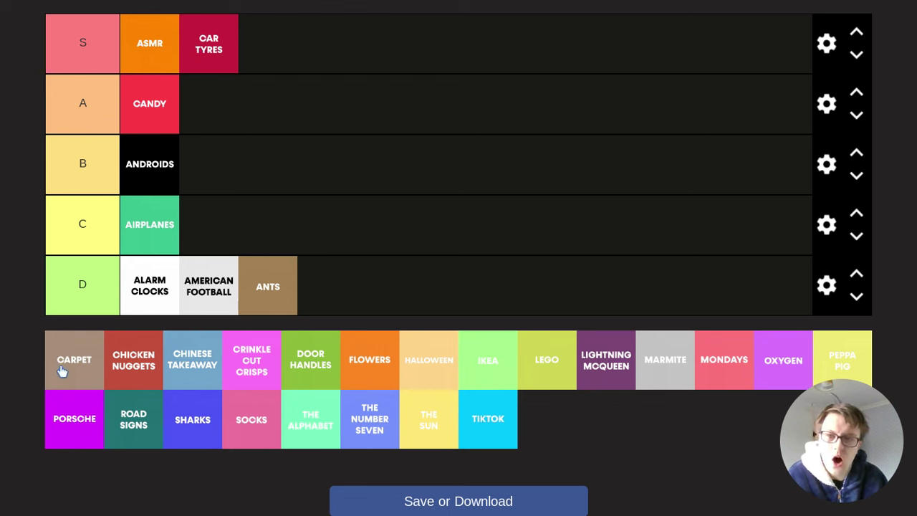
# - Insert Carpet before Airplanes in row C and Chicken Nuggets after Candy in row A
pyautogui.moveTo(62, 370); pyautogui.dragTo(134, 233)
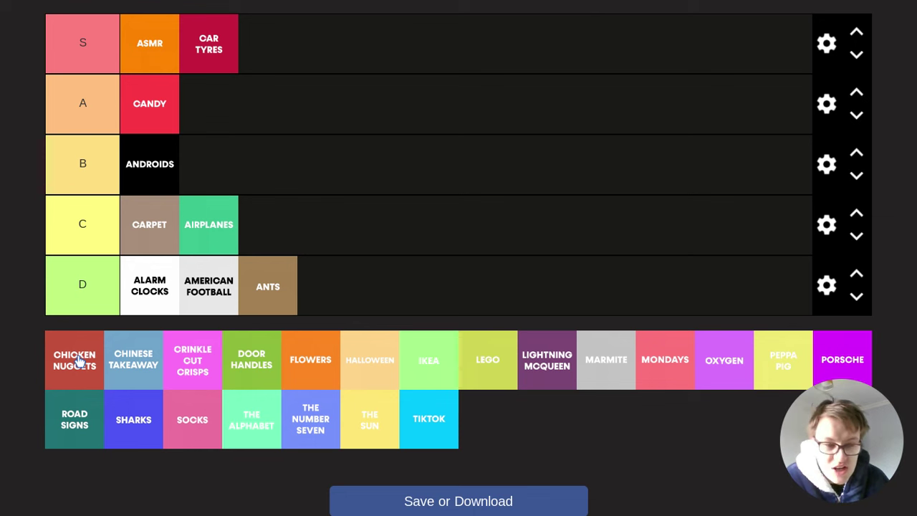
pyautogui.moveTo(79, 362); pyautogui.dragTo(182, 111)
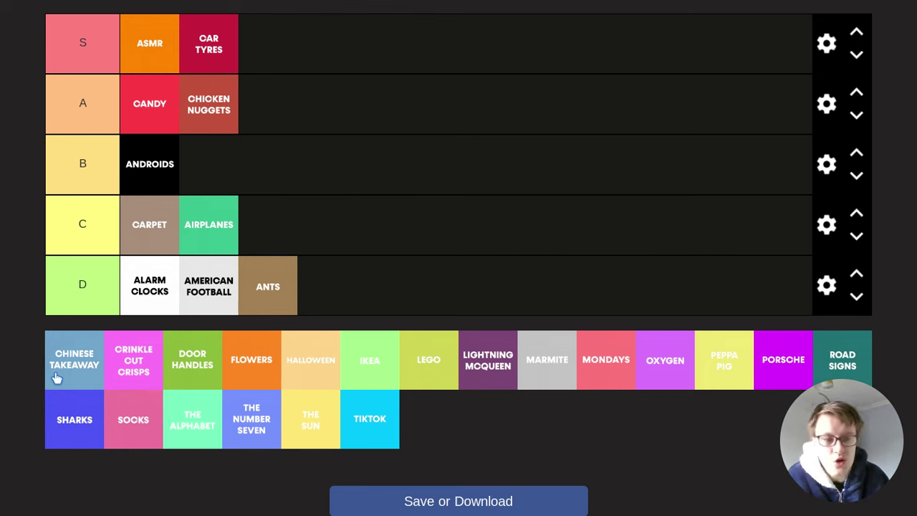
# - Drop Chinese Takeaway into row B and shift it ahead of Androids
pyautogui.moveTo(57, 378); pyautogui.dragTo(125, 179)
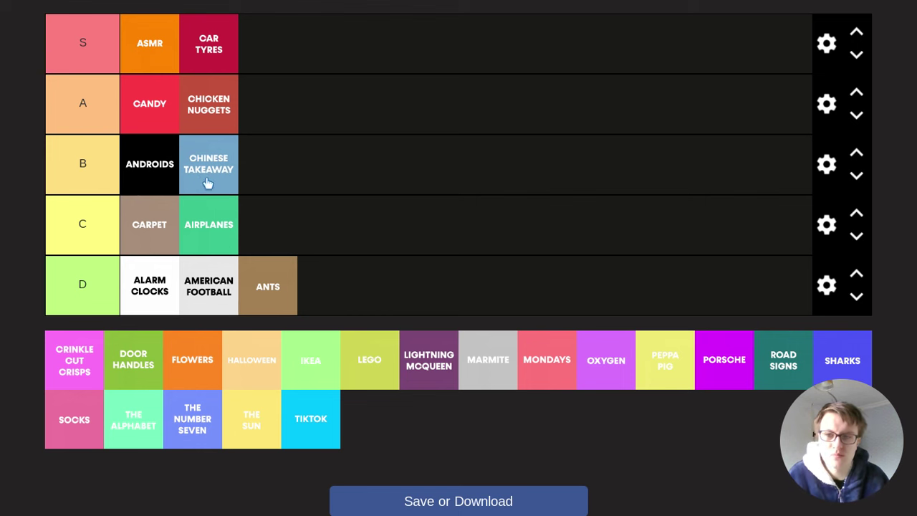
pyautogui.moveTo(205, 180); pyautogui.dragTo(131, 178)
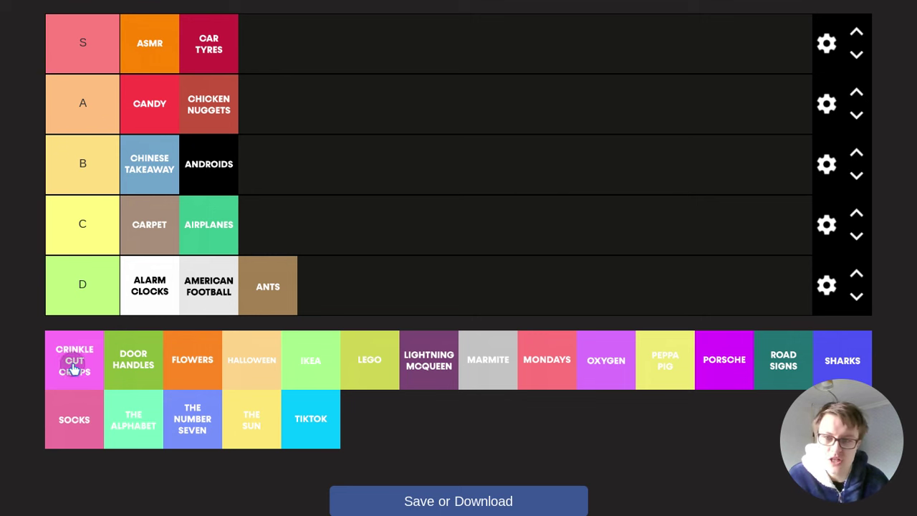
# - Add Crinkle Cut Crisps after Chicken Nuggets in row A and Door Handles after Car Tyres in row S
pyautogui.moveTo(75, 368); pyautogui.dragTo(287, 111)
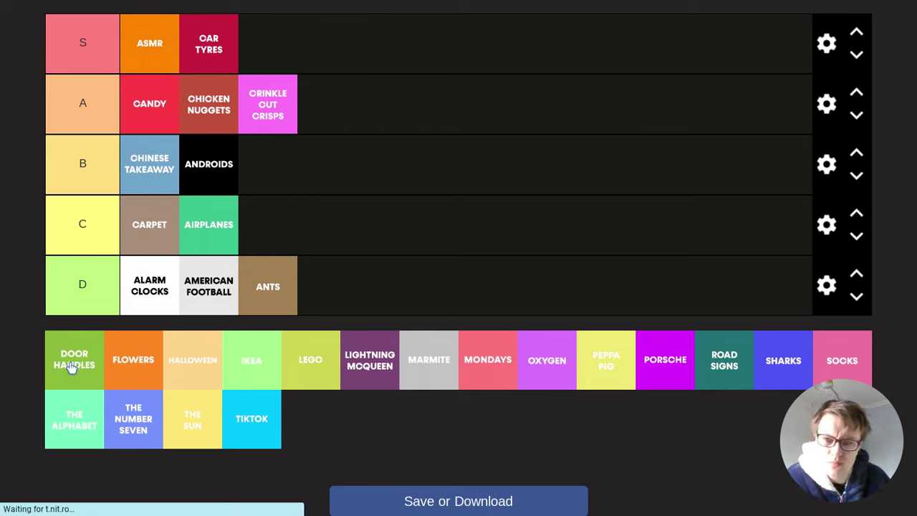
pyautogui.moveTo(72, 363); pyautogui.dragTo(276, 33)
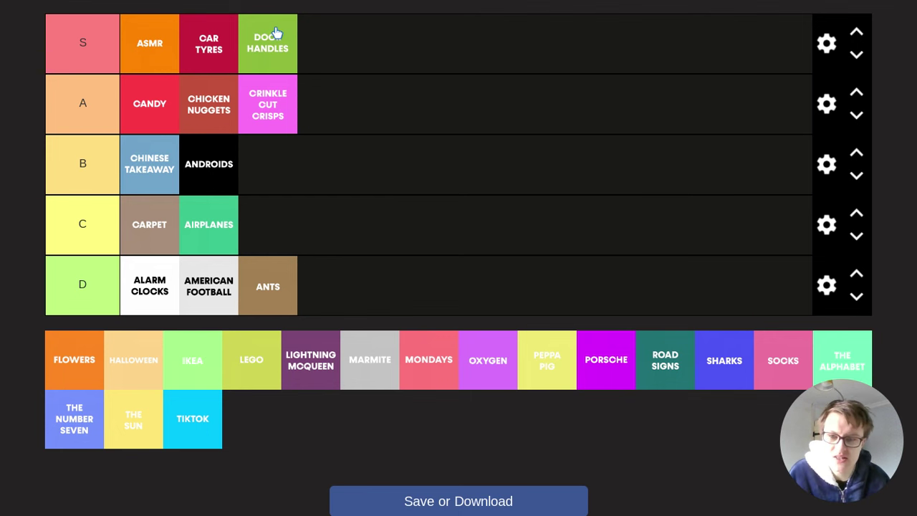
# - Place Flowers first in row A and Oxygen last in row S
pyautogui.moveTo(85, 364); pyautogui.dragTo(156, 106)
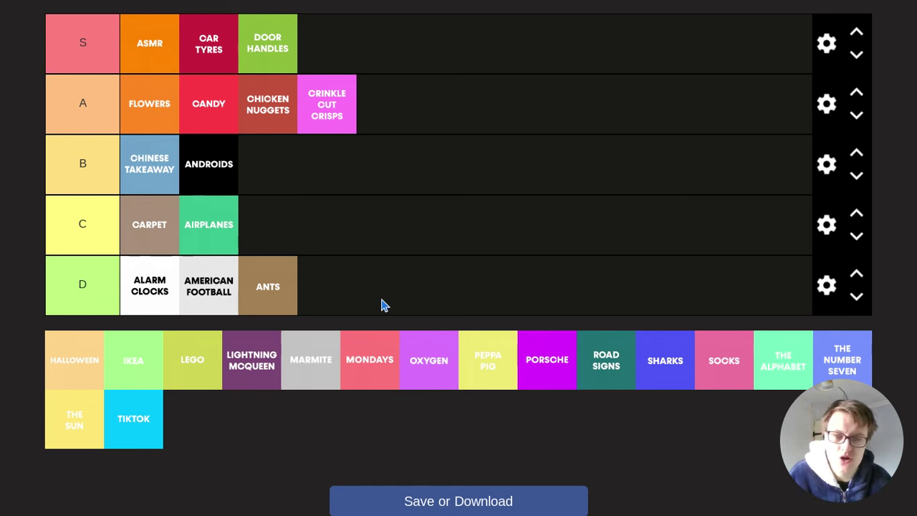
pyautogui.moveTo(445, 385); pyautogui.dragTo(338, 73)
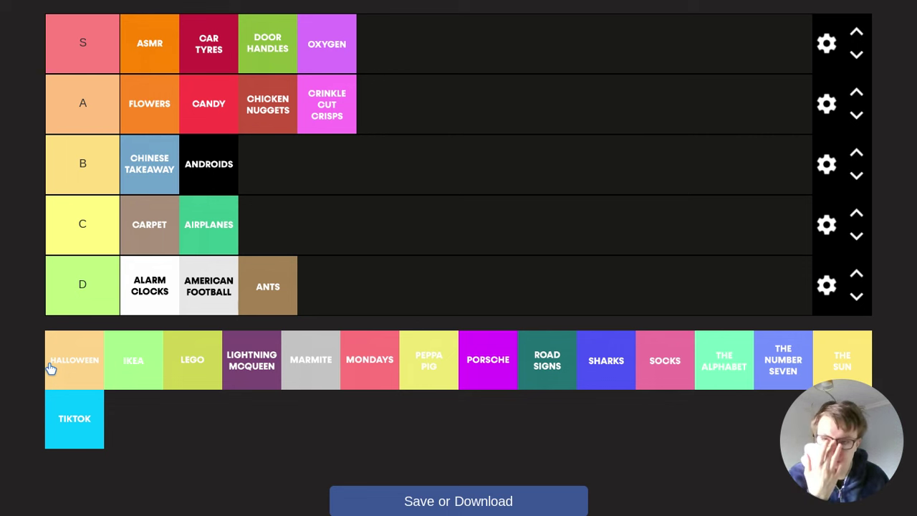
# - Put Halloween at the start of row B and Ikea between Candy and Chicken Nuggets in row A
pyautogui.moveTo(50, 367); pyautogui.dragTo(133, 173)
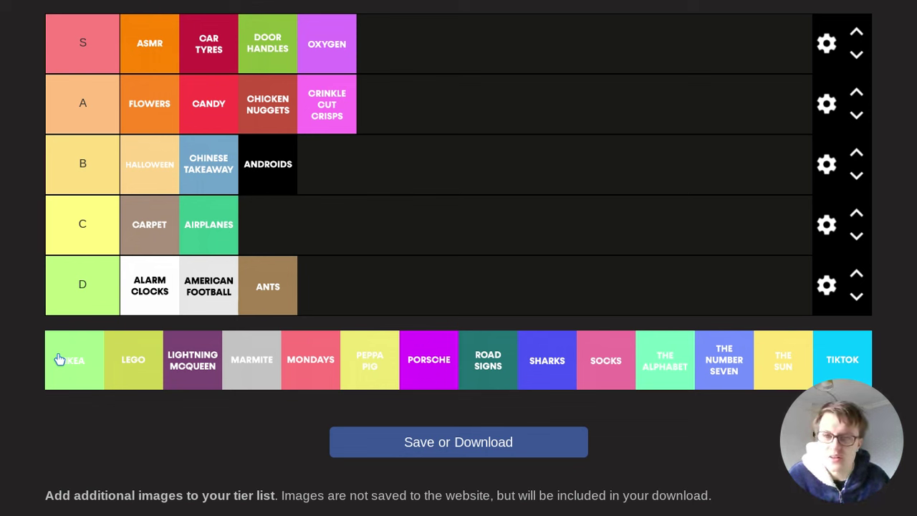
pyautogui.moveTo(59, 359); pyautogui.dragTo(266, 94)
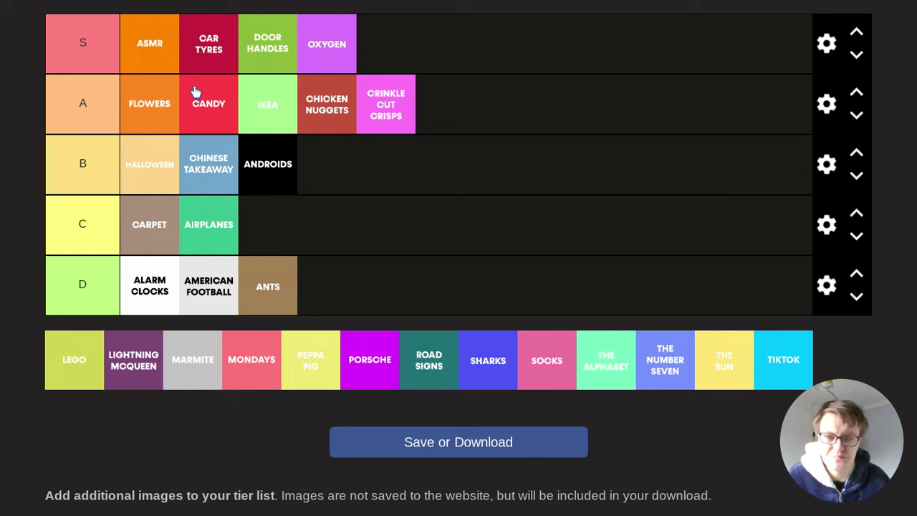
# - Place Lego right after ASMR in row S and Lightning McQueen first in row A
pyautogui.moveTo(74, 389); pyautogui.dragTo(215, 56)
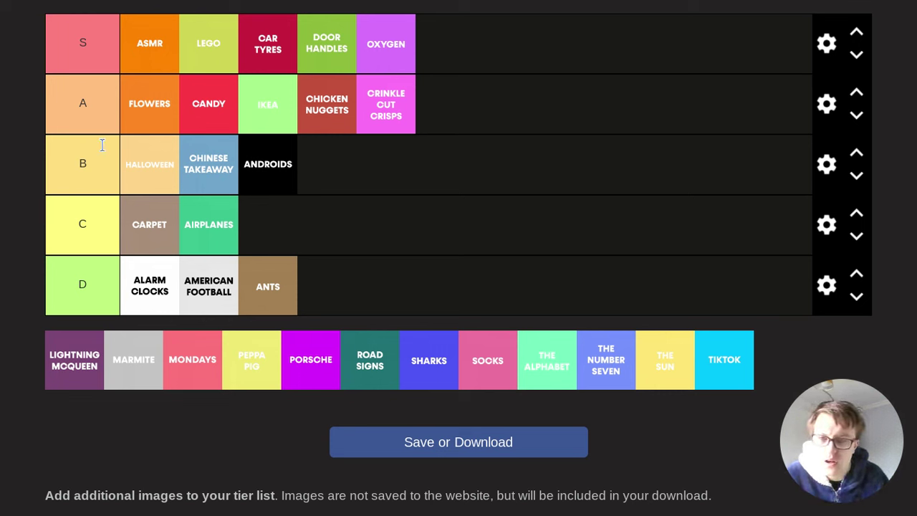
pyautogui.moveTo(72, 352); pyautogui.dragTo(143, 98)
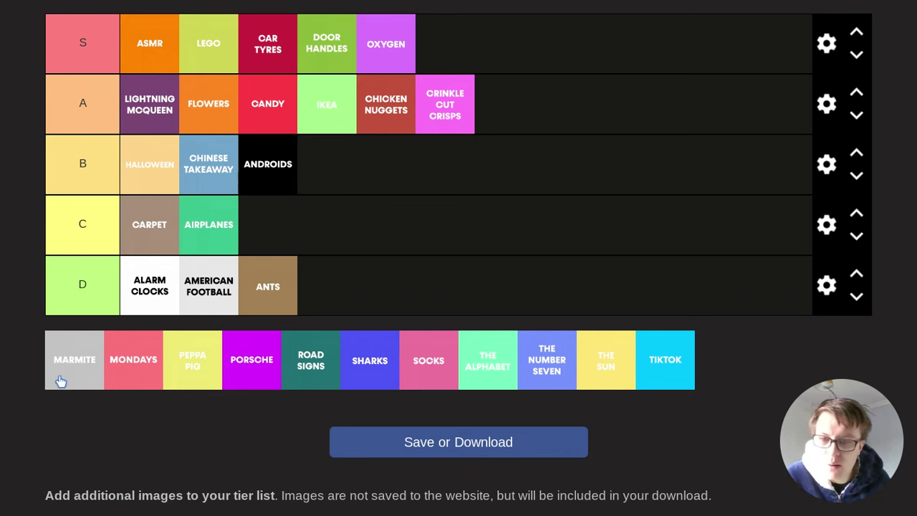
# - Rank Marmite last in tier D after Ants, and put Mondays in tier C between Carpet and Airplanes
pyautogui.moveTo(59, 381); pyautogui.dragTo(334, 305)
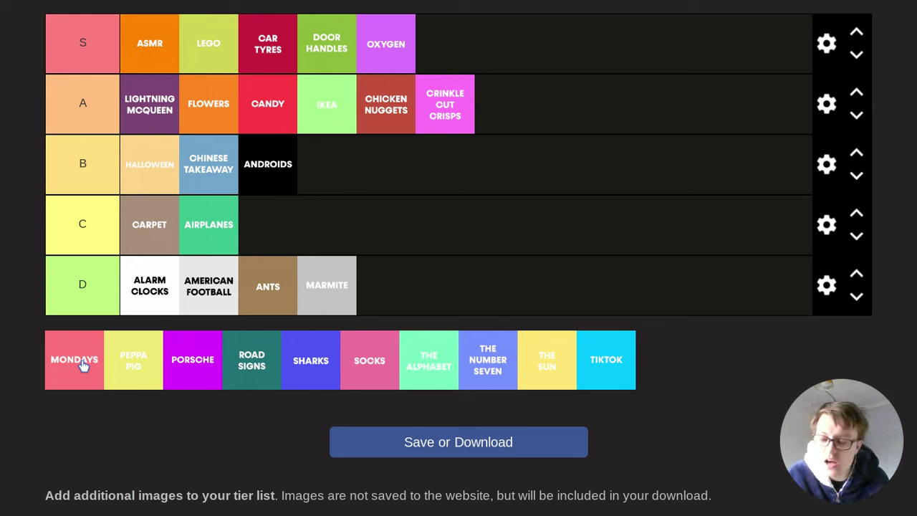
pyautogui.moveTo(83, 365); pyautogui.dragTo(280, 238)
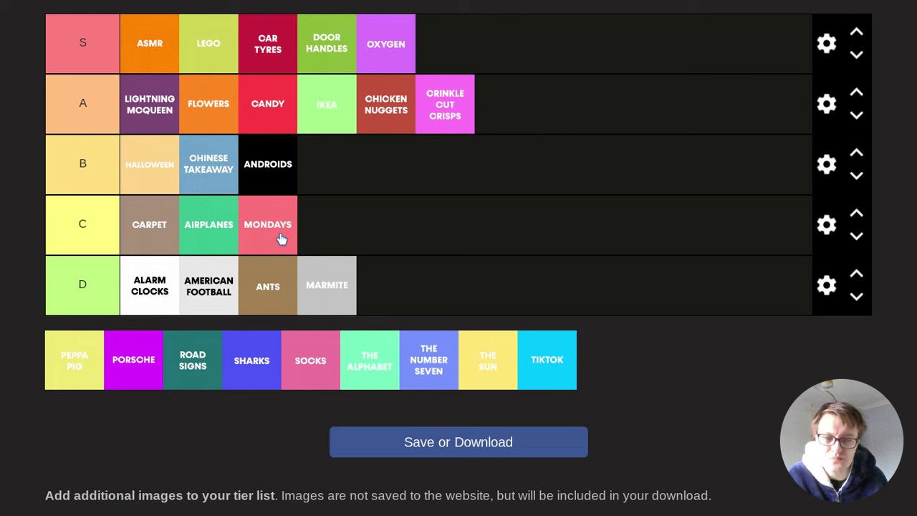
pyautogui.moveTo(266, 231); pyautogui.dragTo(205, 225)
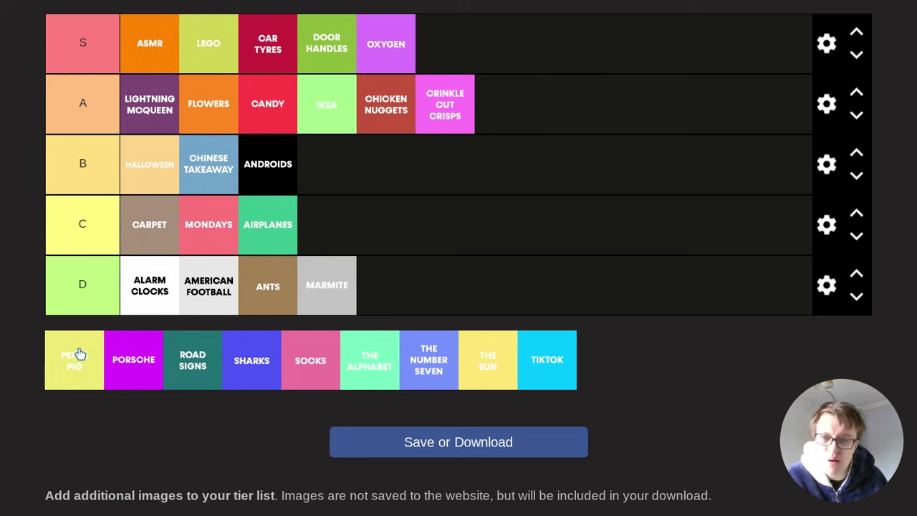
# - Drop Peppa Pig into tier D before Marmite and Porsche at the end of tier S
pyautogui.moveTo(75, 360); pyautogui.dragTo(382, 268)
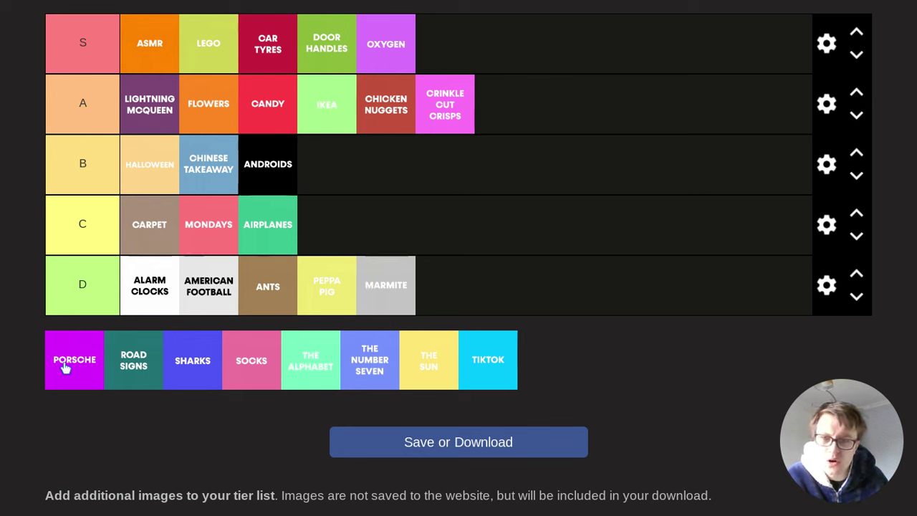
pyautogui.moveTo(65, 367); pyautogui.dragTo(526, 52)
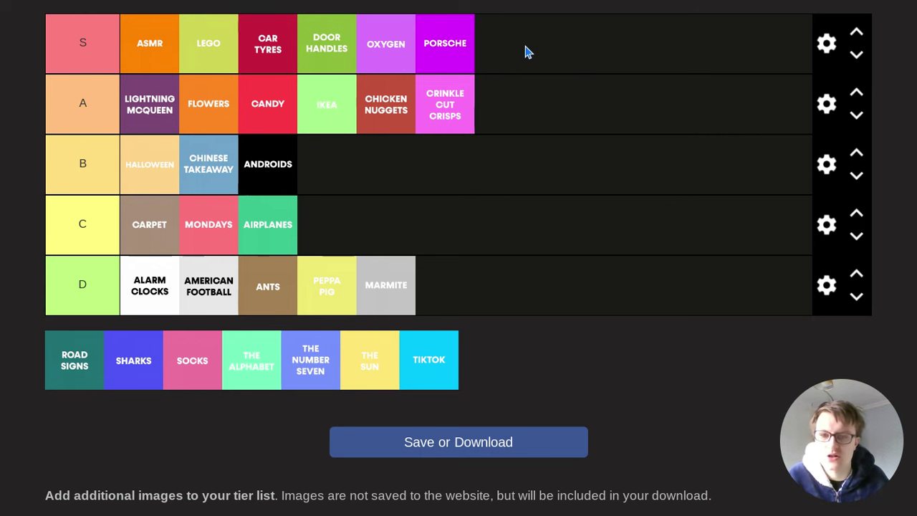
# - Move Road Signs to the end of tier A and Sharks into tier B before Chinese Takeaway
pyautogui.moveTo(92, 370); pyautogui.dragTo(534, 109)
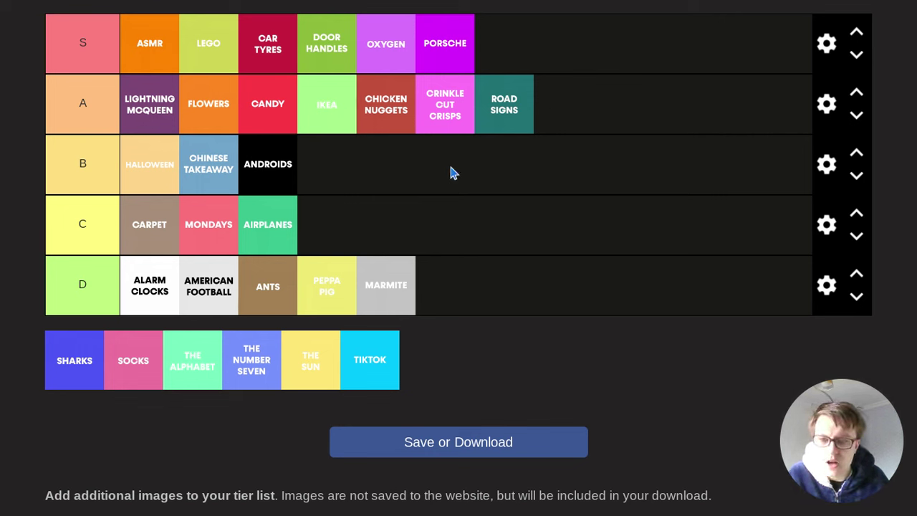
pyautogui.click(84, 351)
pyautogui.moveTo(84, 351); pyautogui.dragTo(237, 170)
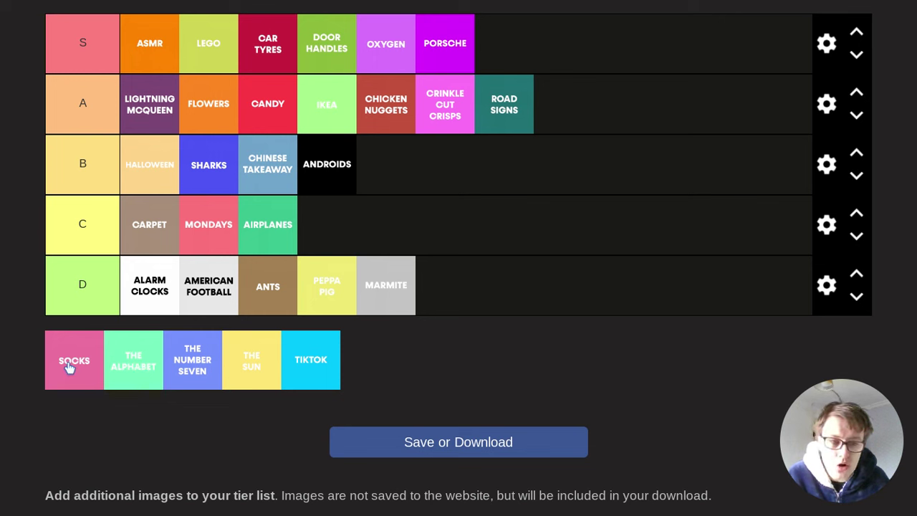
# - Put Socks in tier A between Candy and Ikea, and The Alphabet last in tier C
pyautogui.moveTo(69, 367); pyautogui.dragTo(352, 113)
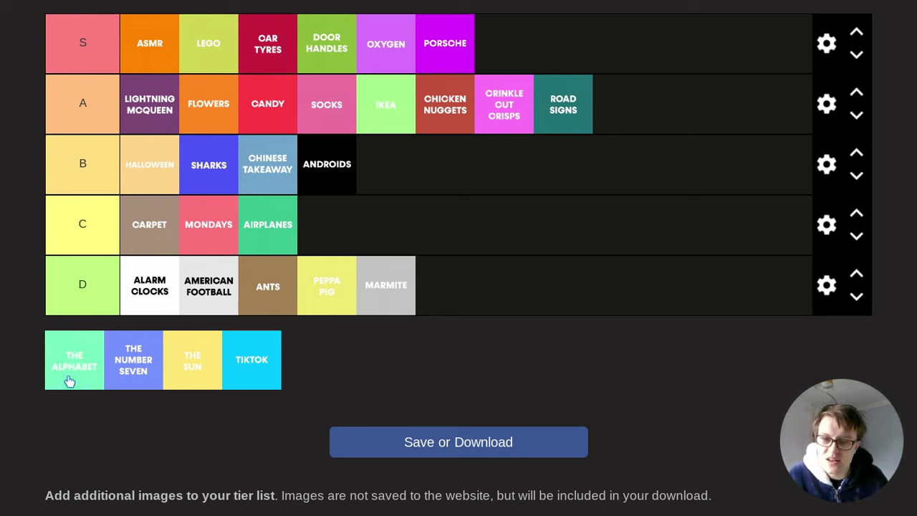
pyautogui.moveTo(69, 379); pyautogui.dragTo(351, 239)
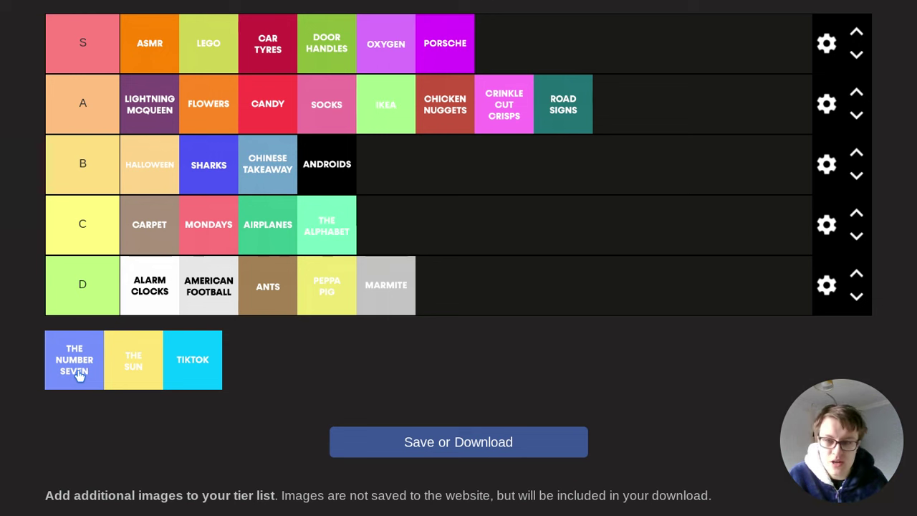
# - Rank The Number Seven last in B, The Sun after Lightning McQueen in A, and TikTok after Sharks in B
pyautogui.moveTo(75, 379); pyautogui.dragTo(432, 188)
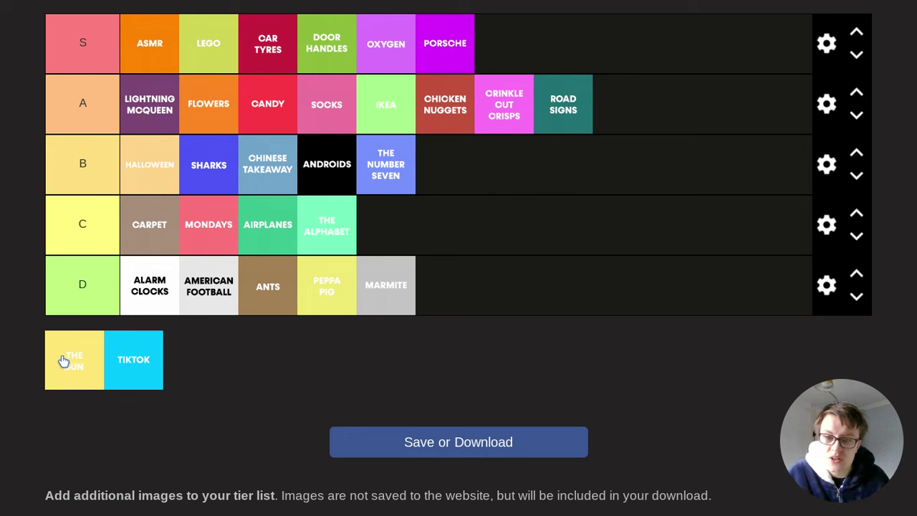
pyautogui.moveTo(68, 363); pyautogui.dragTo(194, 123)
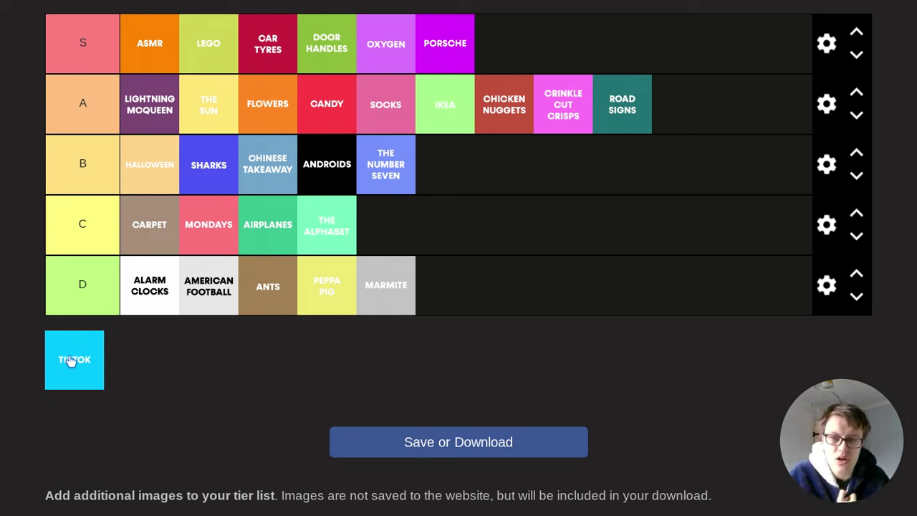
pyautogui.moveTo(72, 360); pyautogui.dragTo(259, 176)
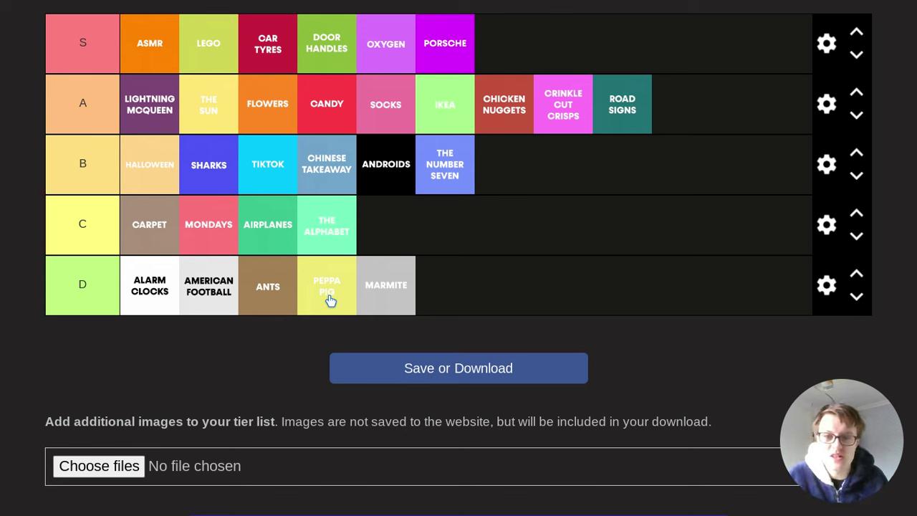
pyautogui.moveTo(667, 510)
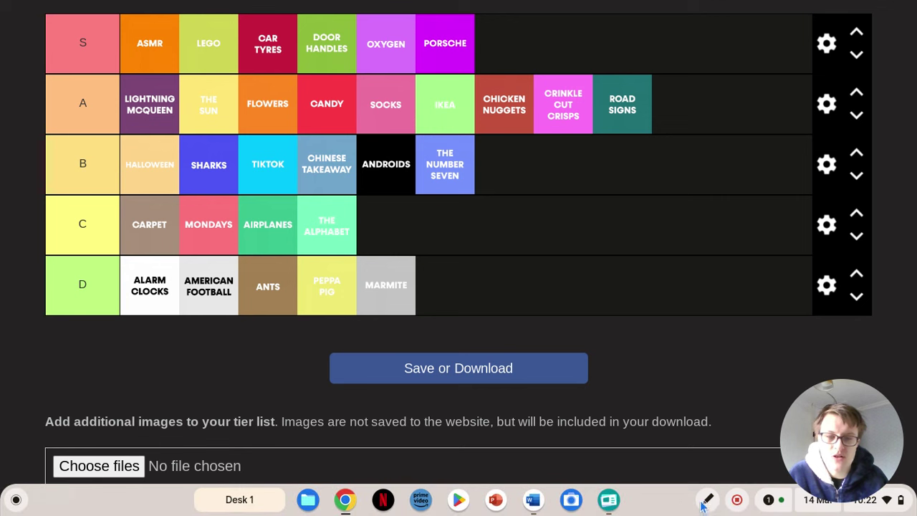